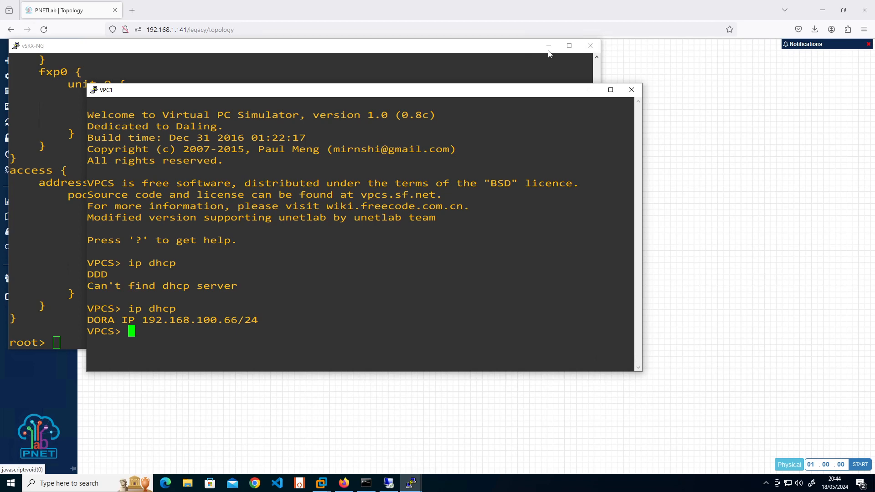
Step: Minimize the vSRX-NG and VPC1 consoles, then bring up the VPC2 console and enlarge its window
click(549, 46)
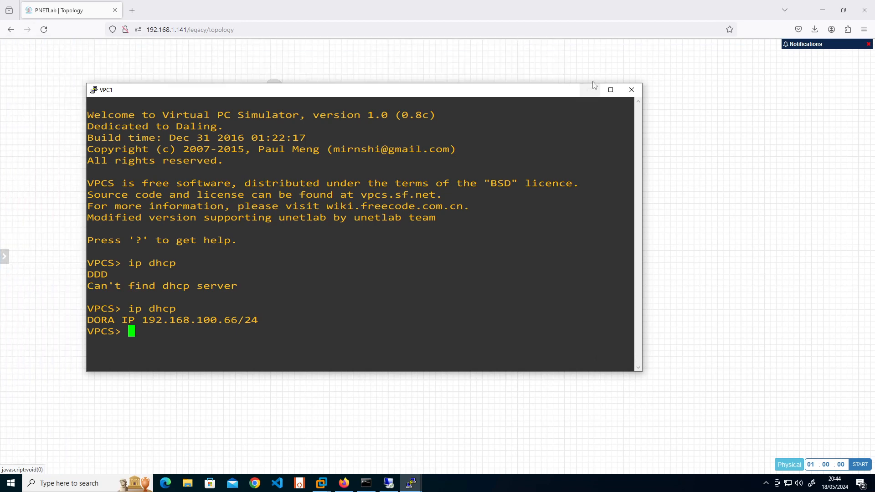
click(589, 95)
mouse_move(427, 295)
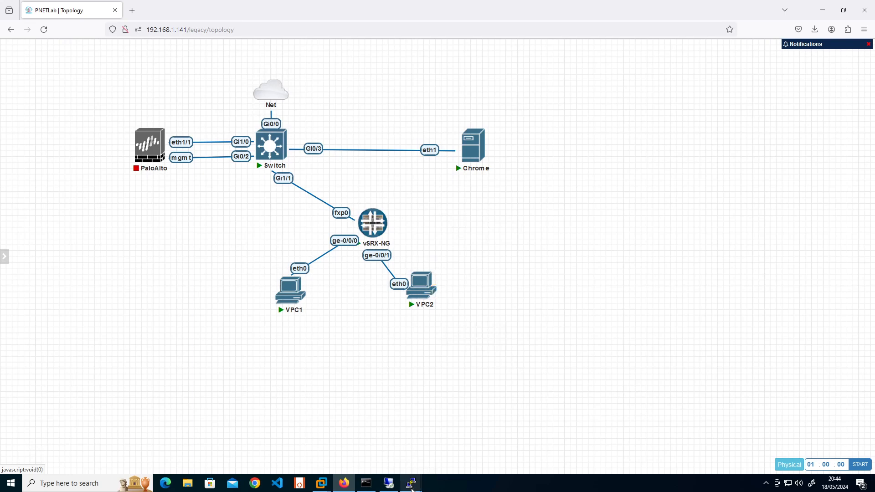
mouse_move(411, 488)
click(486, 437)
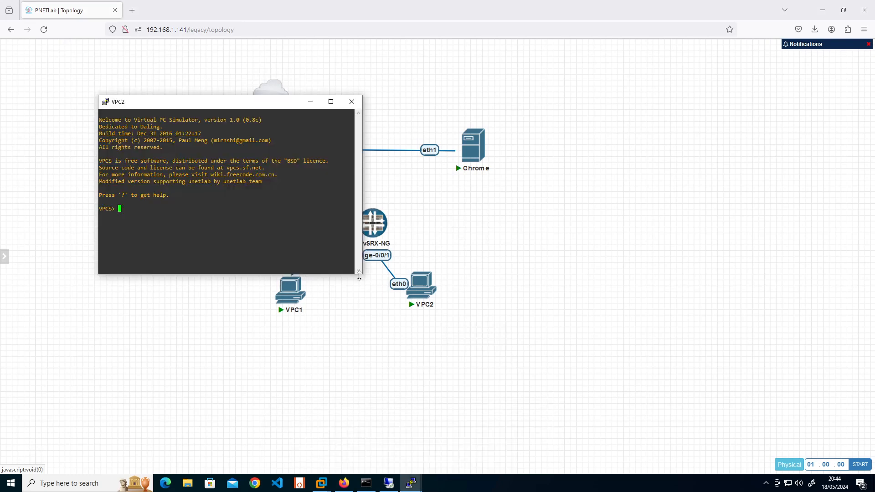
drag(363, 274, 660, 352)
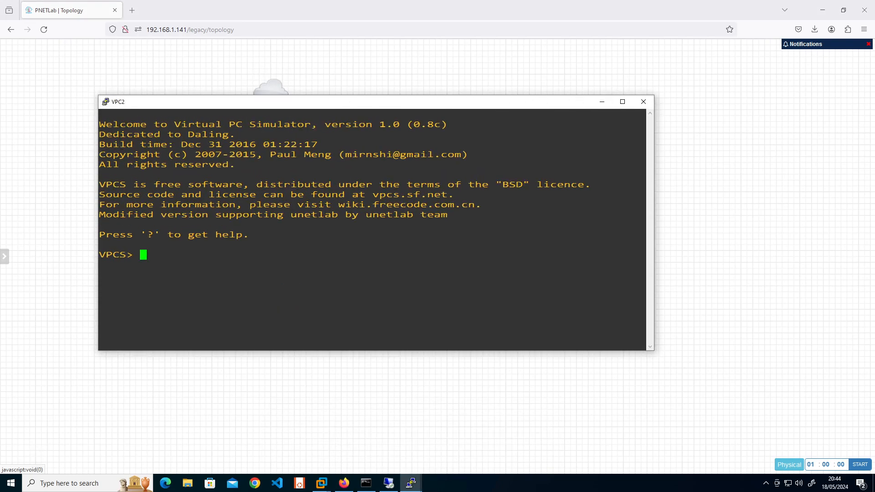
Step: Request an address on VPC2 with "ip dhcp" and move its console aside
text(ip dhcp)
key(Return)
drag(363, 107, 504, 76)
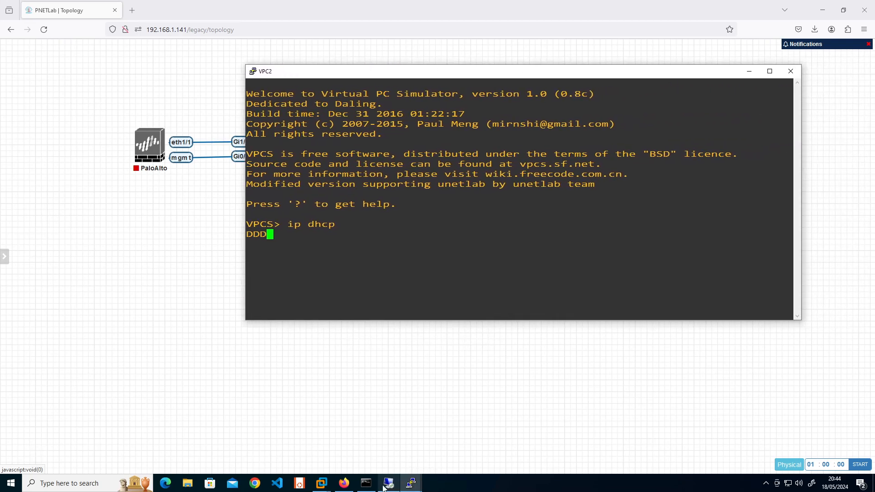
Step: In the vSRX-NG console, enter configuration mode, assign 192.168.200.1/24 to ge-0/0/1 unit 0 family inet, and commit
mouse_move(387, 488)
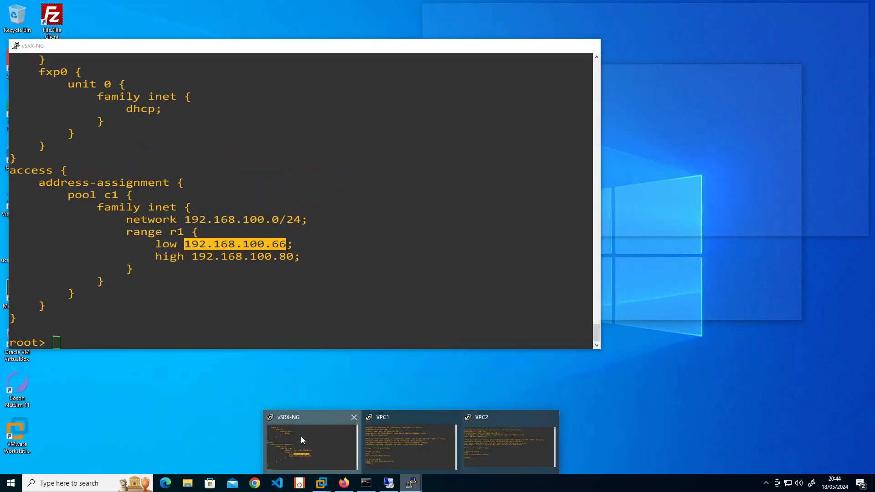
click(303, 440)
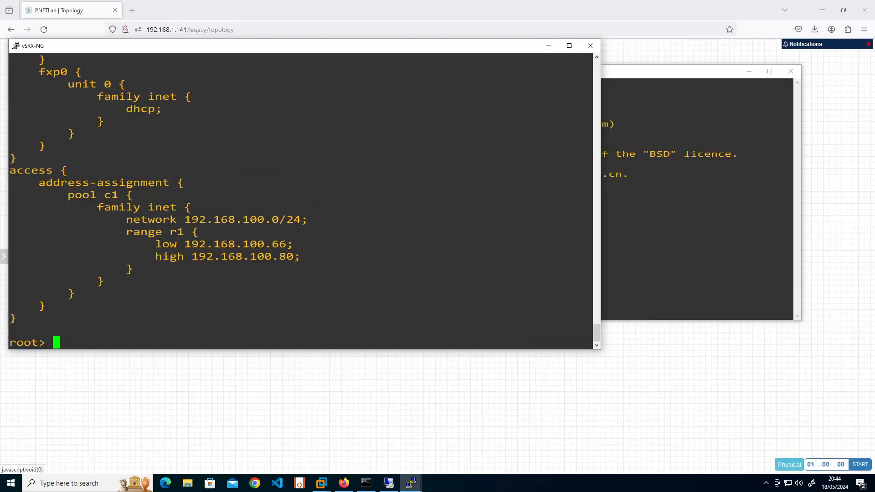
text(configure)
key(Return)
text(set interfaces )
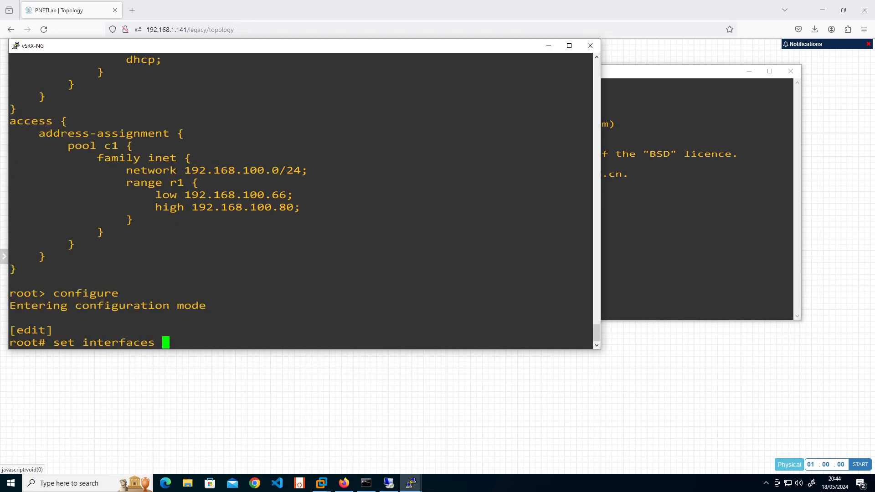
text(ge-0/0/1 unit )
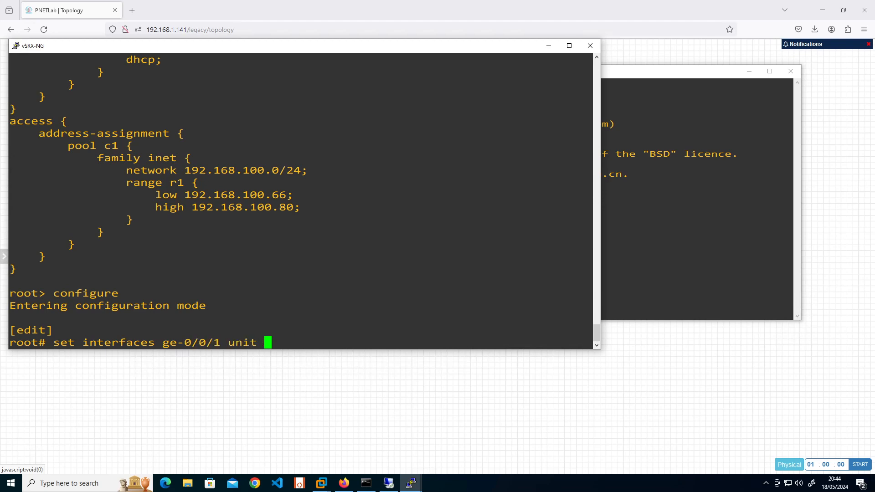
text(0 family ine)
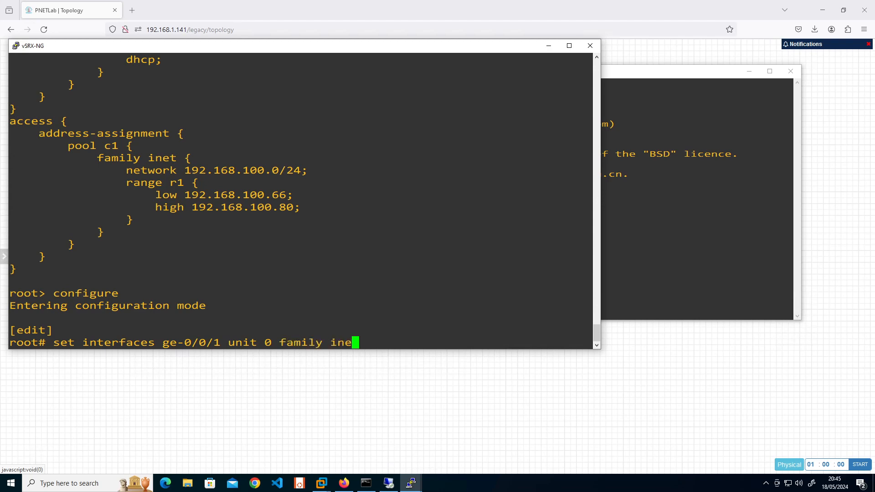
text(t address 192.168)
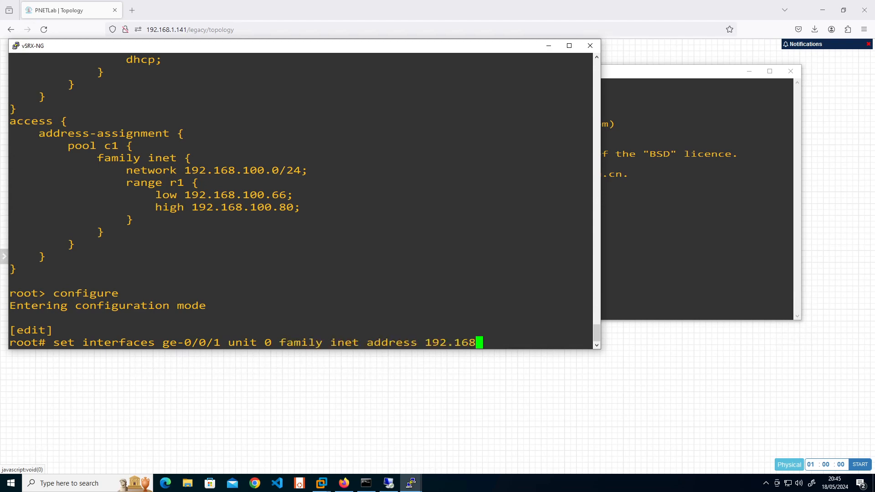
text(.200.1/24)
key(Return)
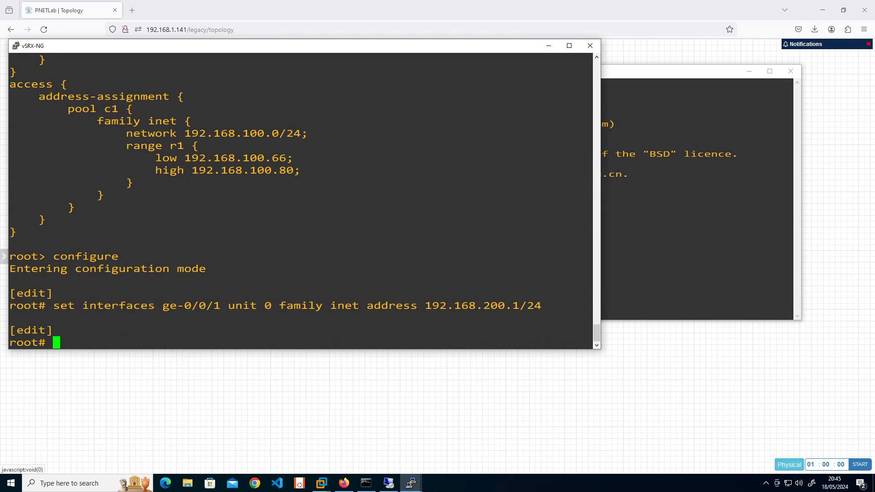
text(commit)
key(Return)
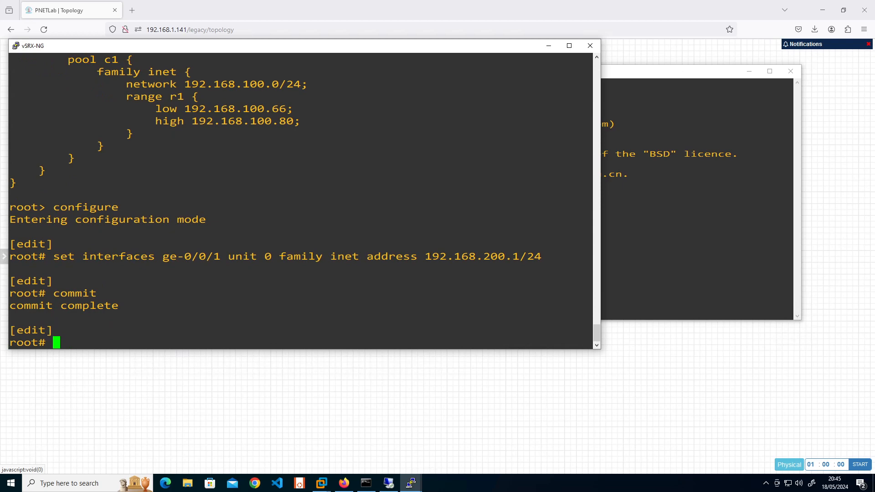
Step: Show the vSRX configuration and examine the dhcp-local-server section under services
scroll(301, 201, up, 4)
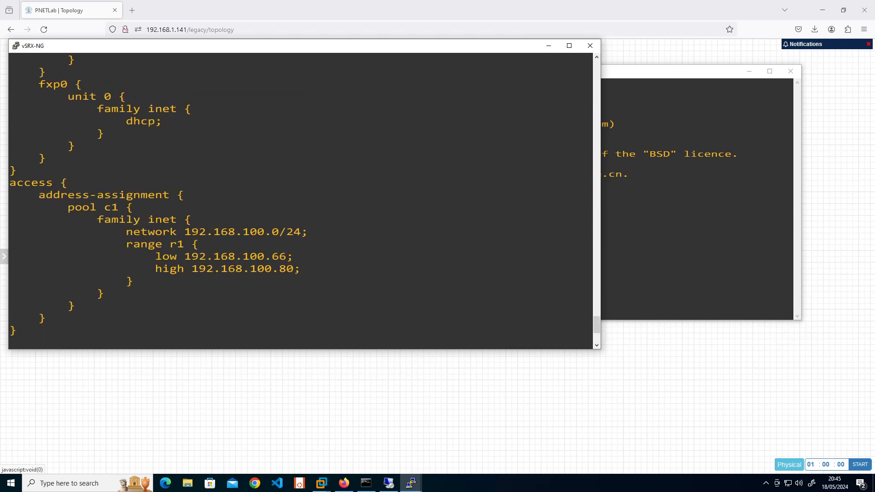
scroll(301, 201, down, 4)
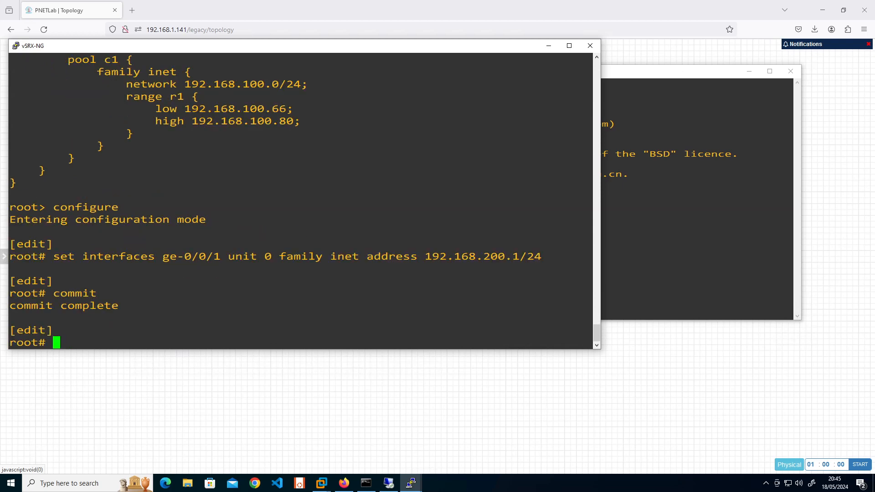
text(show)
key(Return)
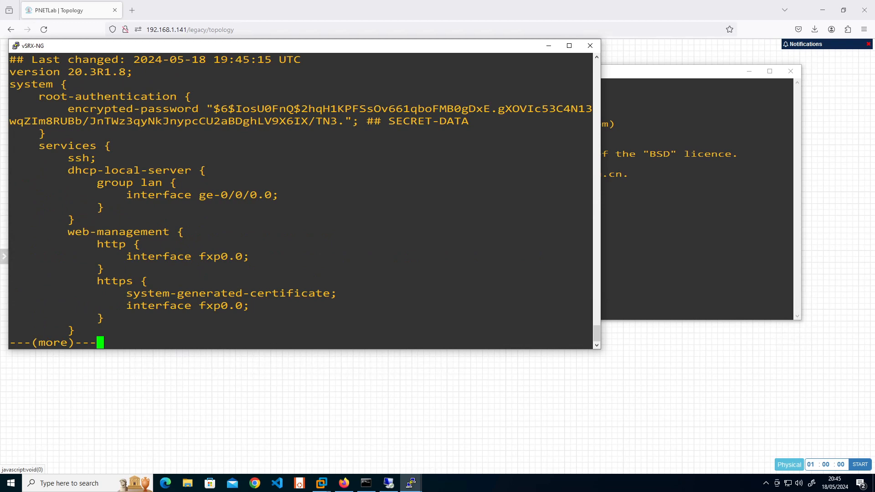
drag(61, 170, 279, 195)
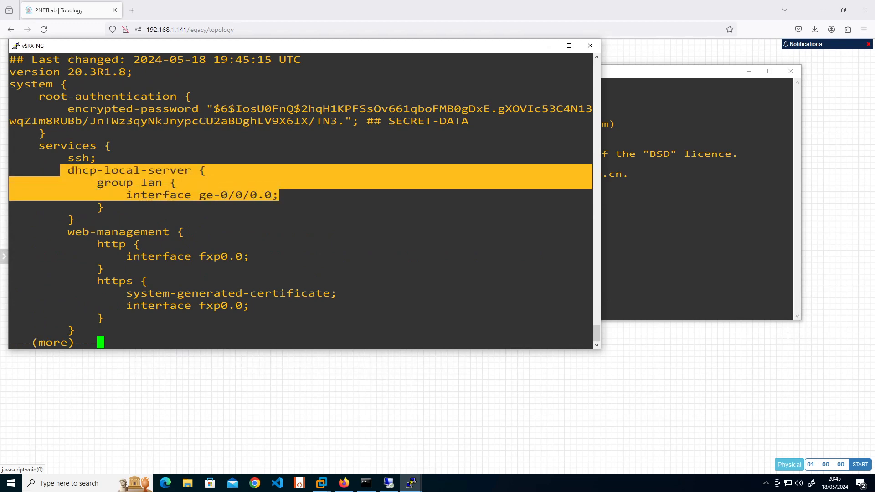
Step: Switch to the maximized remote desktop session, dismiss the Chrome update notice, and reload the J-Web DHCP Server page
click(390, 484)
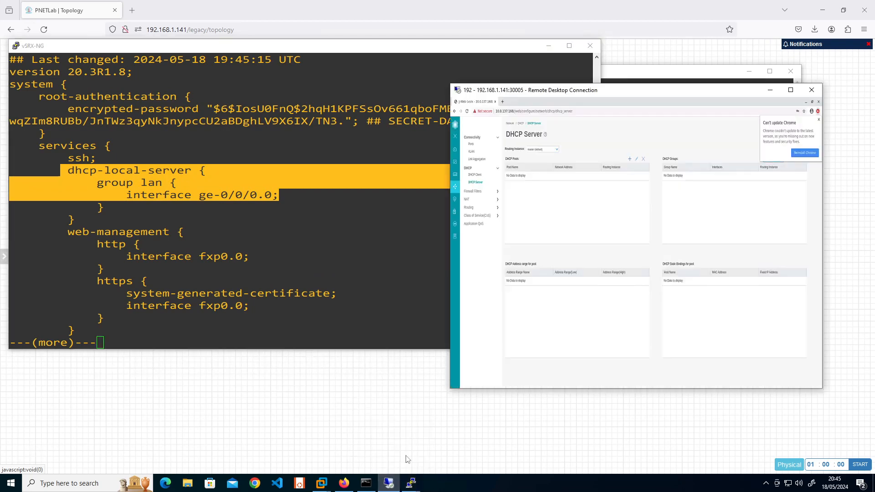
click(791, 90)
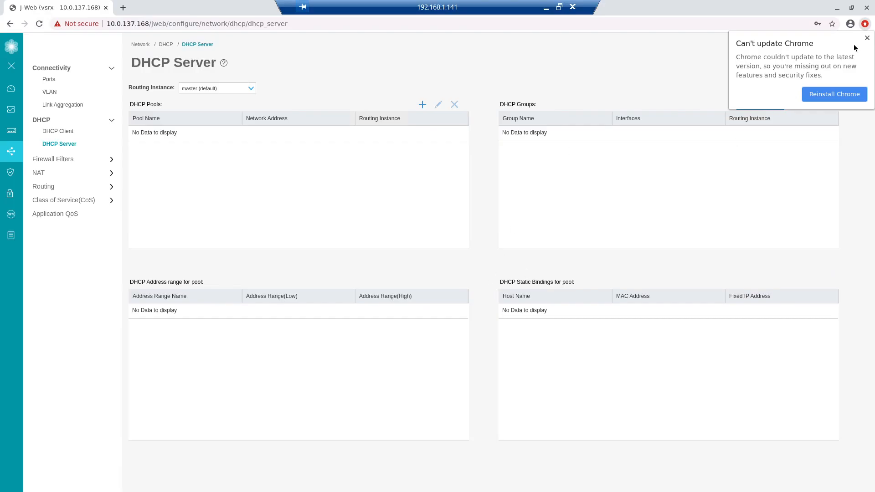
click(868, 37)
right_click(438, 54)
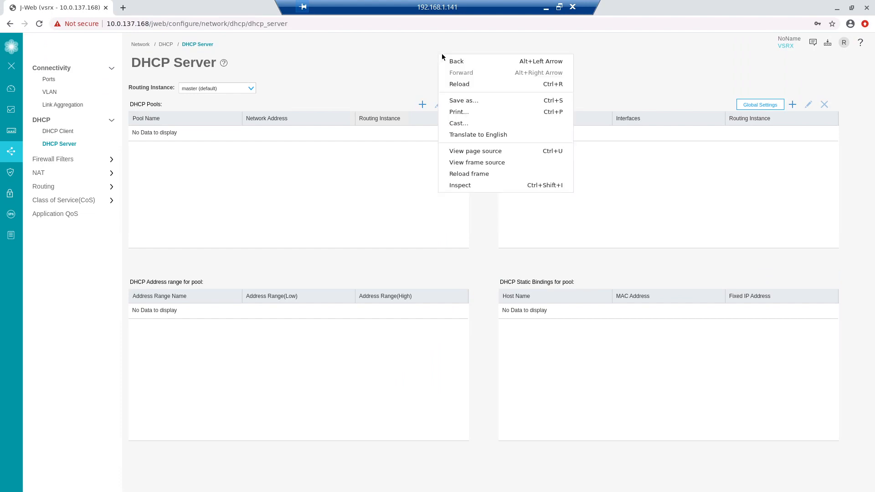
click(459, 85)
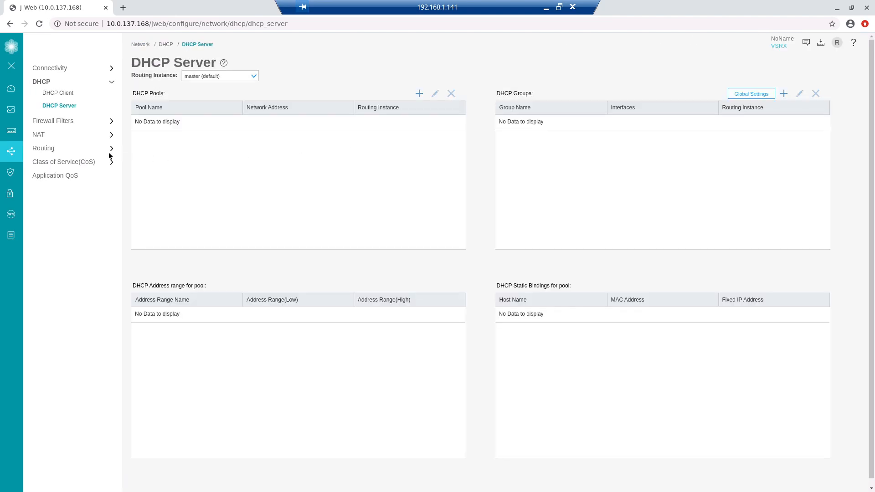
mouse_move(11, 152)
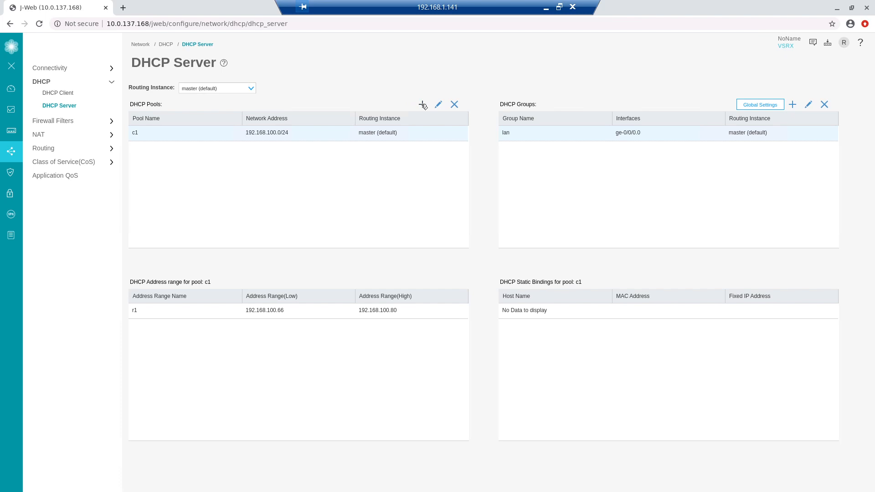
Step: Start a new DHCP pool named c2 with network address 192.168.200.0/24
click(421, 104)
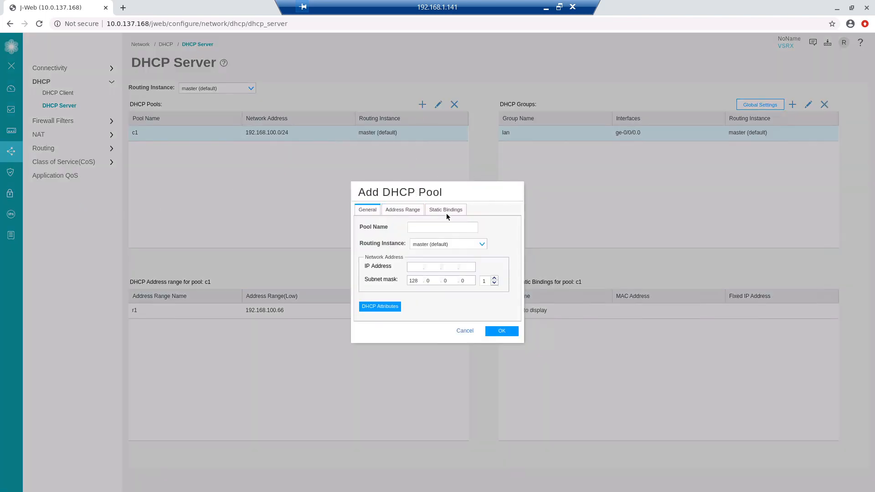
click(431, 231)
text(c2)
click(434, 269)
text(200.0)
Step: Add address range r2 from 192.168.200.23 to 192.168.200.81 to the new pool and save the pool
click(405, 214)
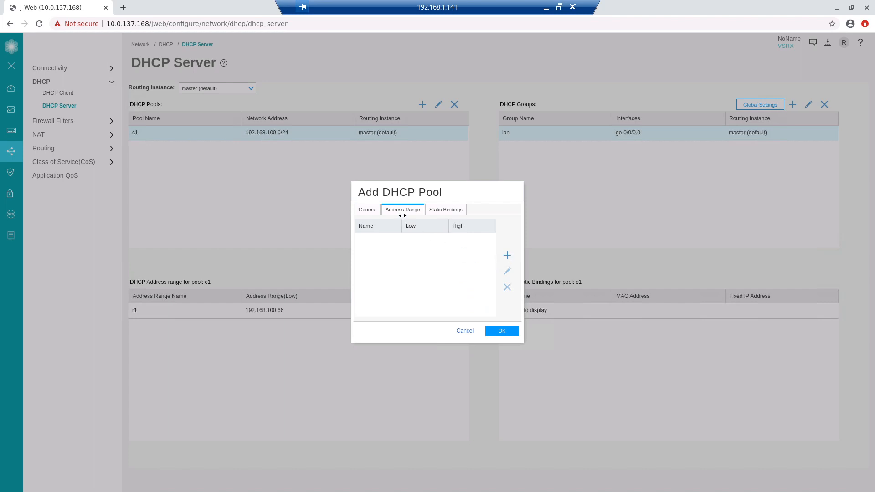
click(507, 257)
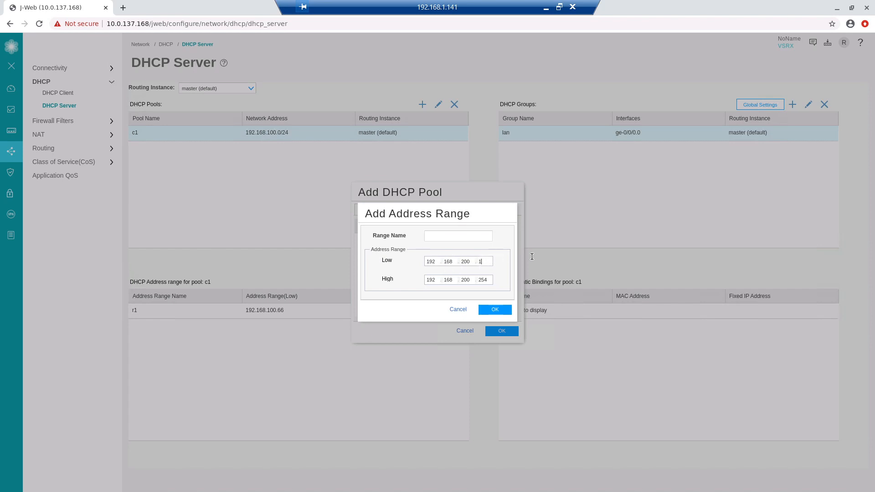
key(BackSpace)
click(487, 279)
key(BackSpace)
text(81)
click(498, 311)
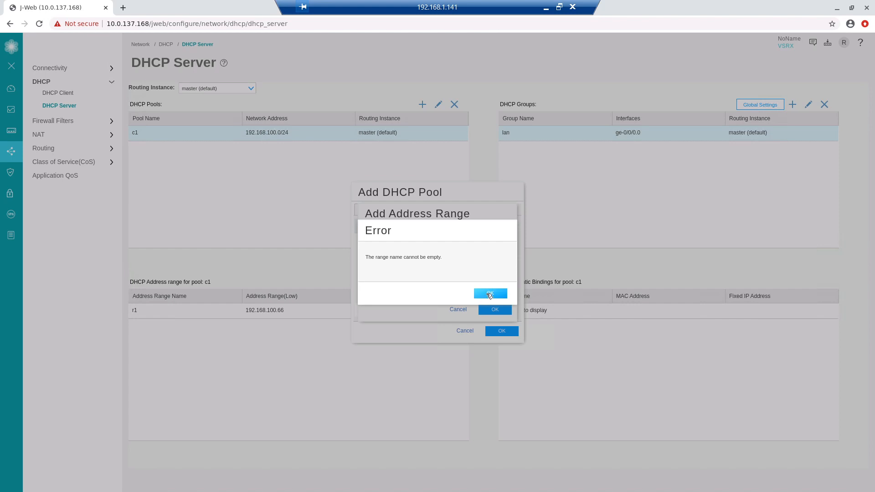
click(487, 295)
click(432, 233)
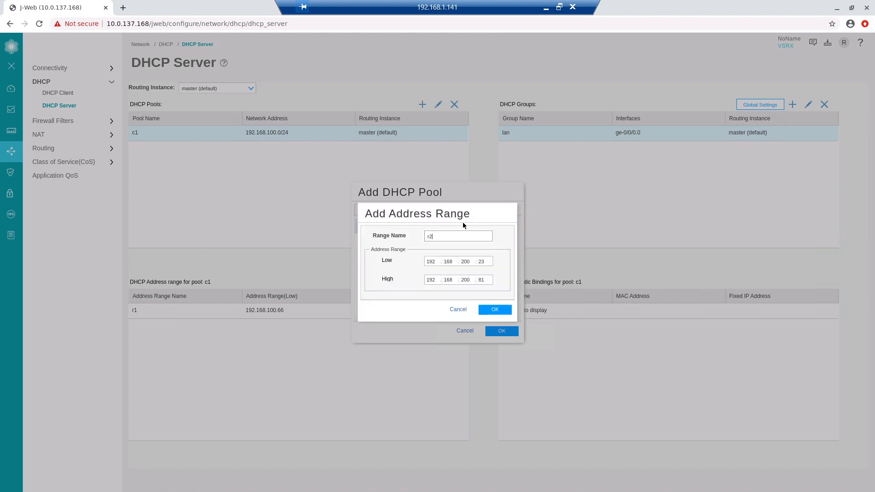
click(495, 310)
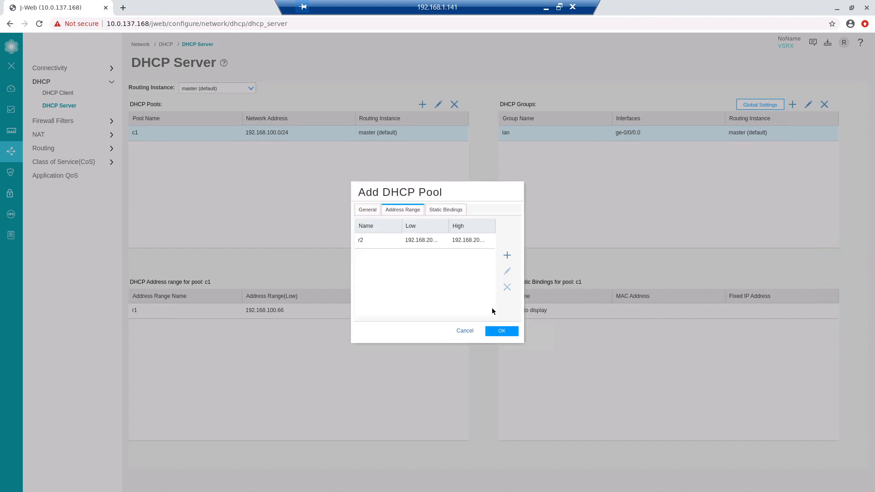
click(502, 331)
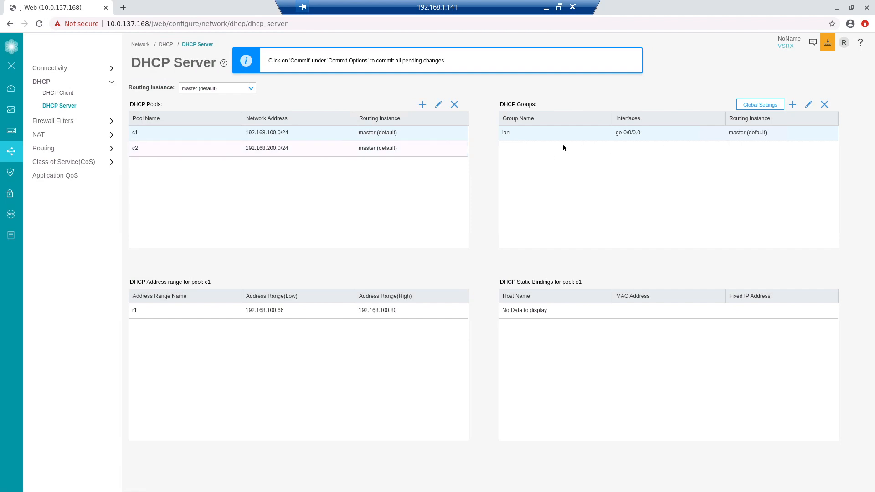
Step: Add a DHCP group named lan2 with interface ge-0/0/1.0 assigned
click(793, 105)
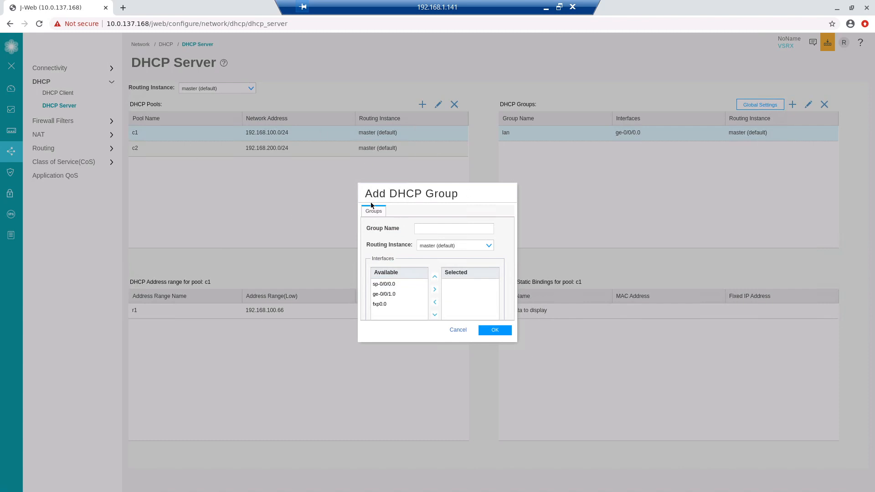
click(434, 230)
text(lan2)
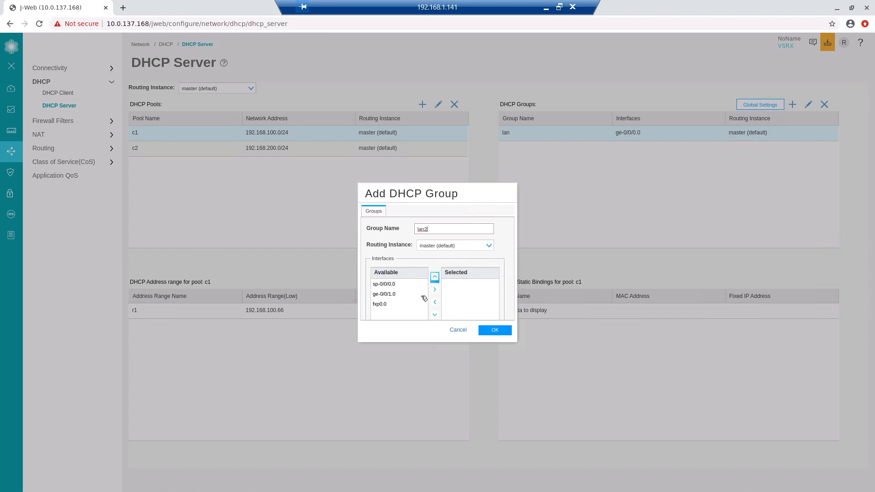
click(390, 305)
click(409, 299)
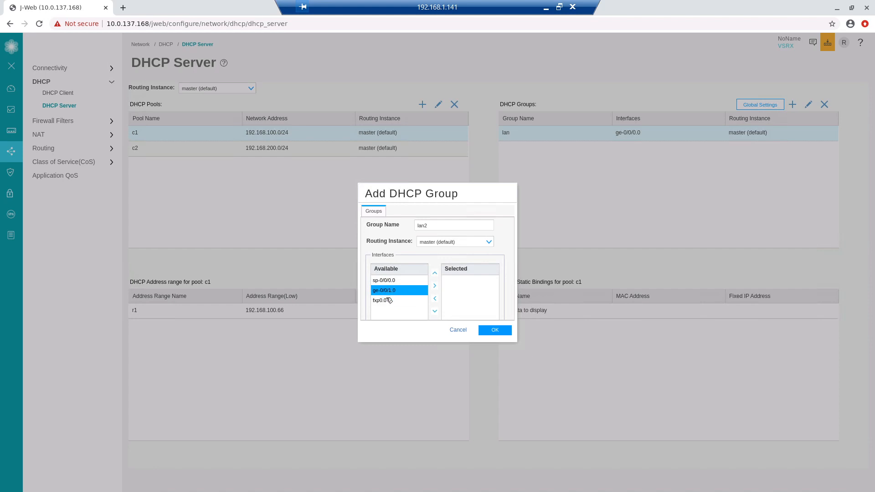
click(500, 334)
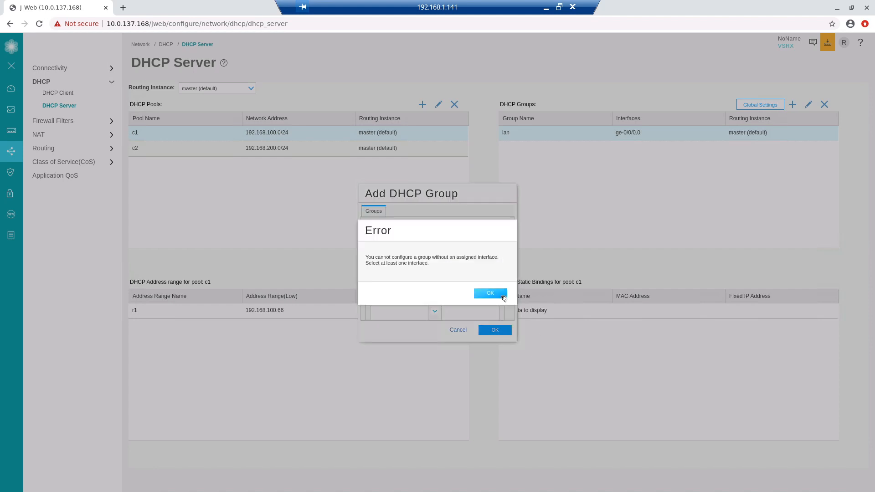
click(502, 295)
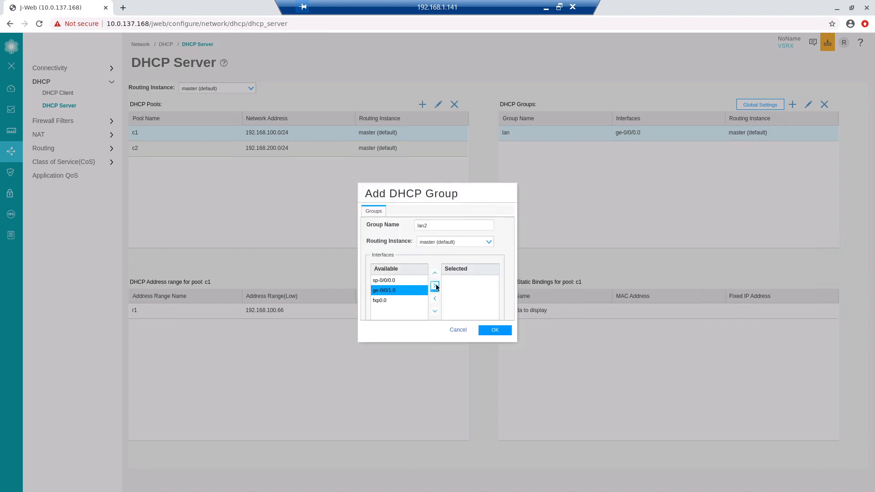
click(436, 286)
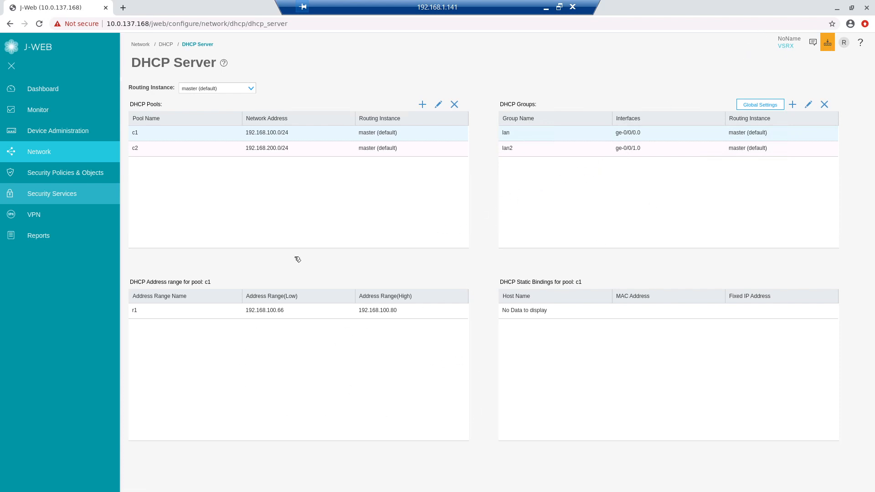
Step: Switch to the vSRX-NG console and run show to review the full configuration, including the DHCP groups, interfaces and address pools
click(560, 7)
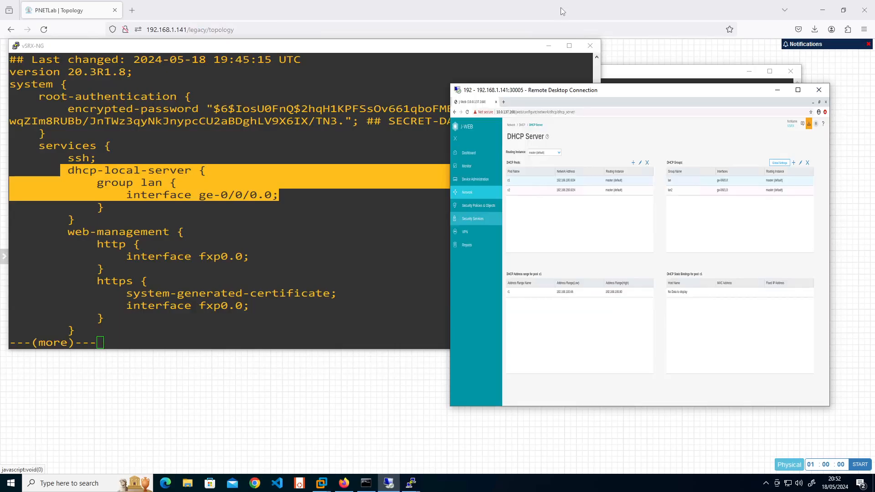
click(332, 177)
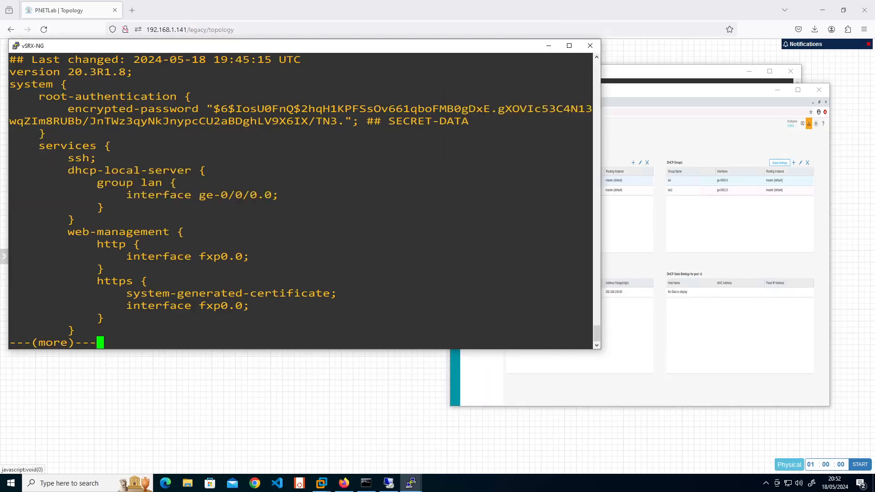
text(q)
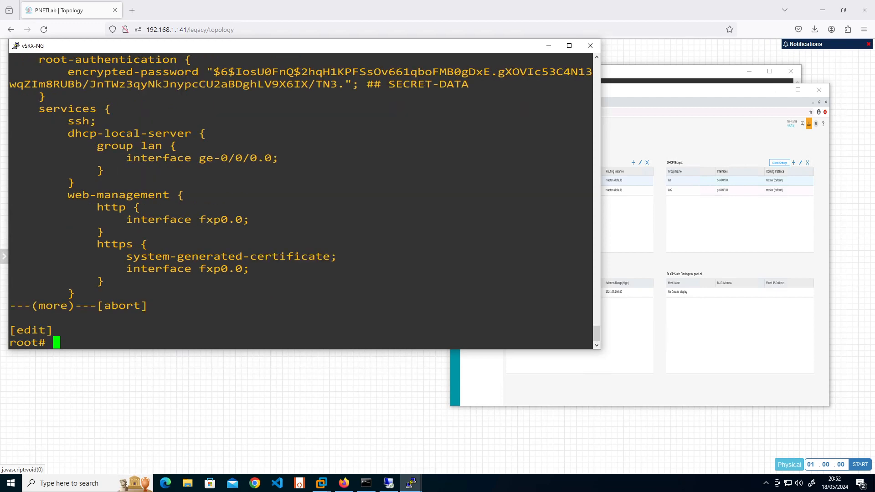
text(show)
key(Return)
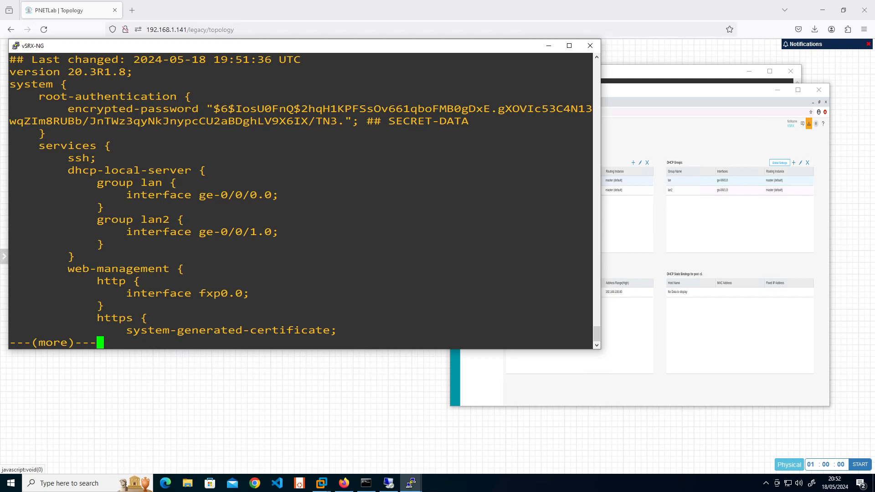
key(space)
key(space)
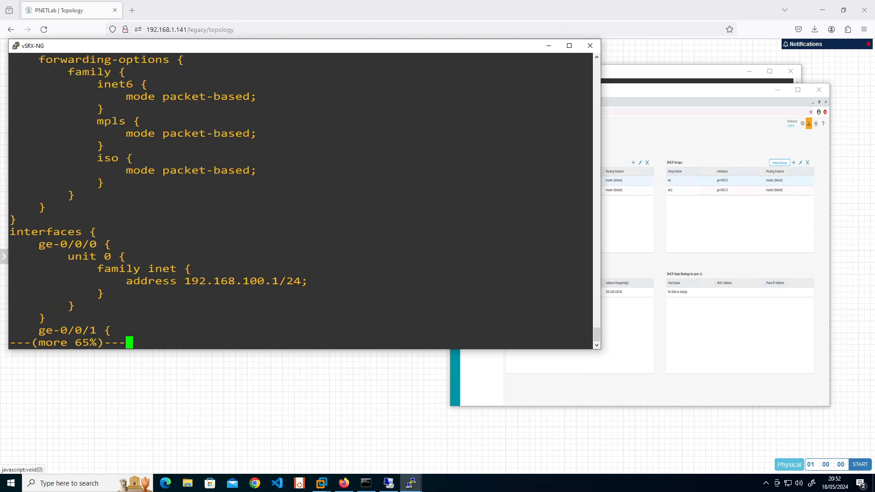
key(space)
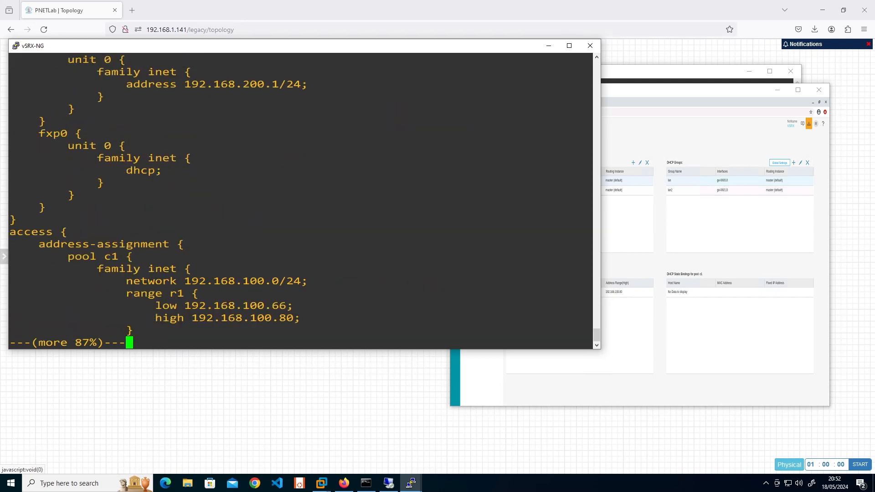
key(space)
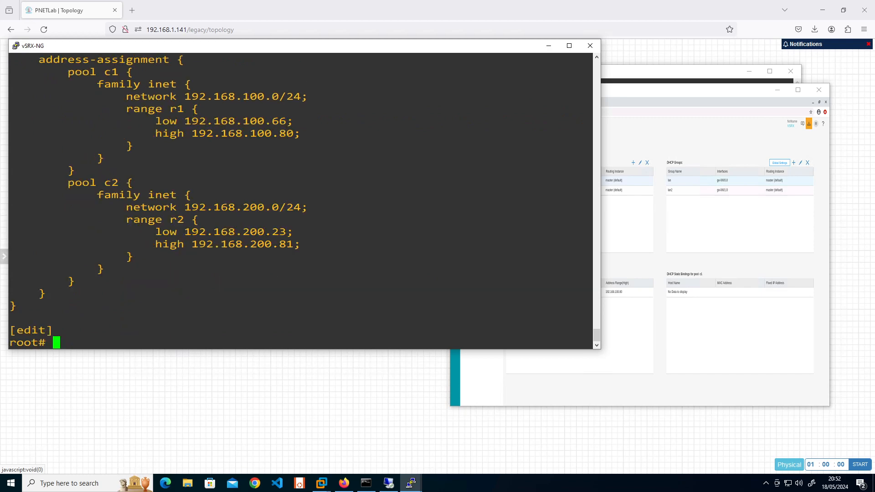
Step: Return to the maximized remote desktop session and commit the pending DHCP configuration in J-Web
click(696, 133)
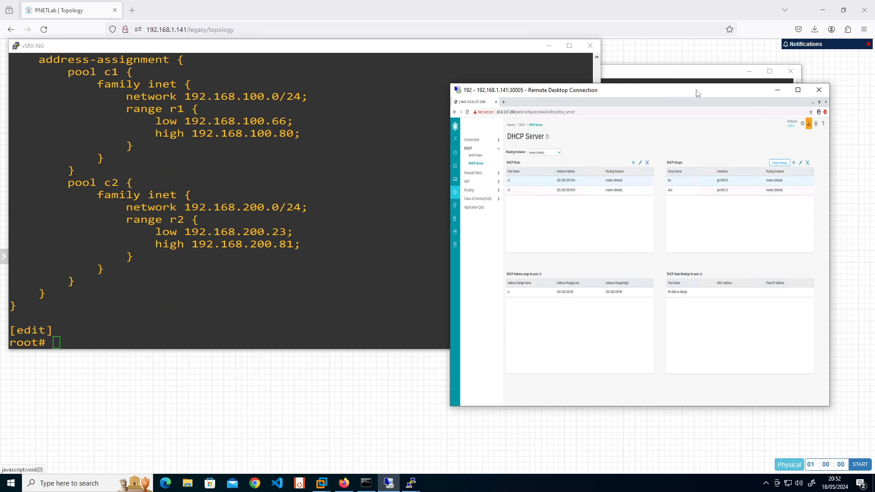
click(798, 91)
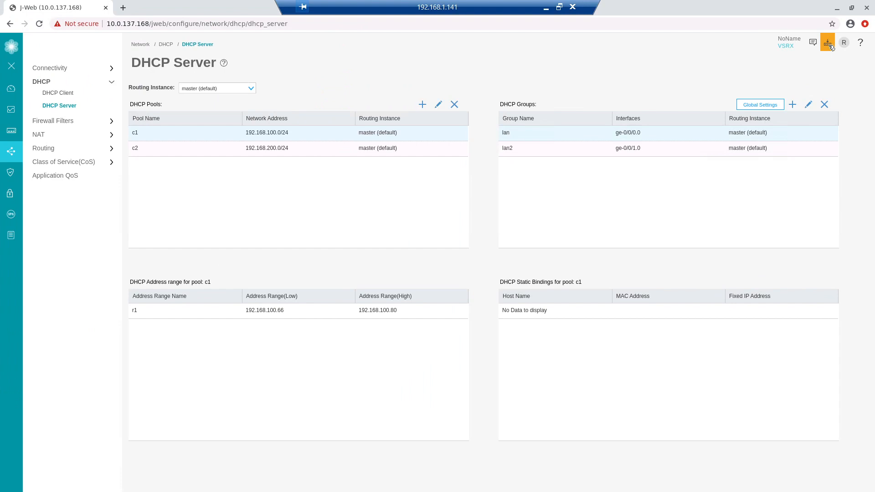
click(832, 47)
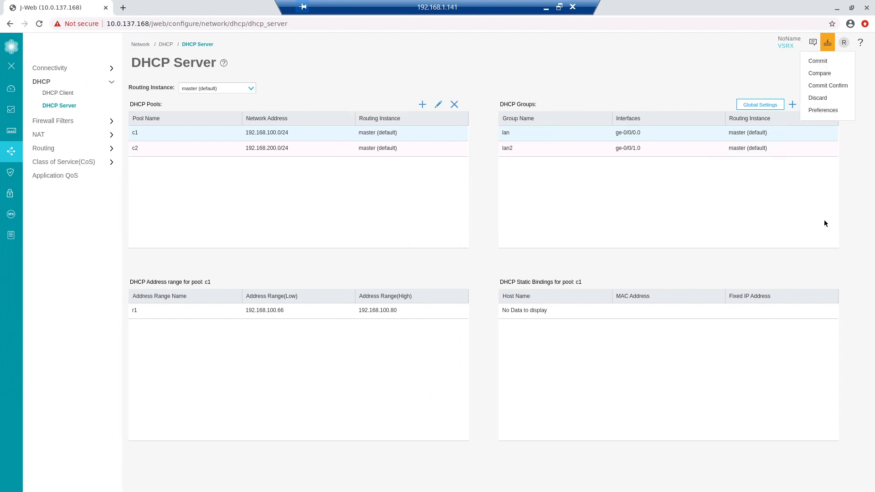
click(821, 61)
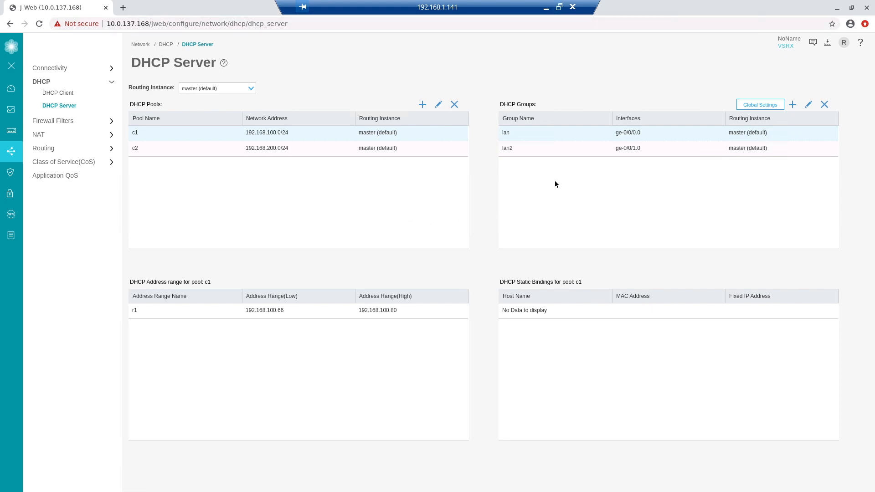
Step: Switch to the VPC2 console and request an address with ip dhcp, moving its window slightly aside
click(560, 8)
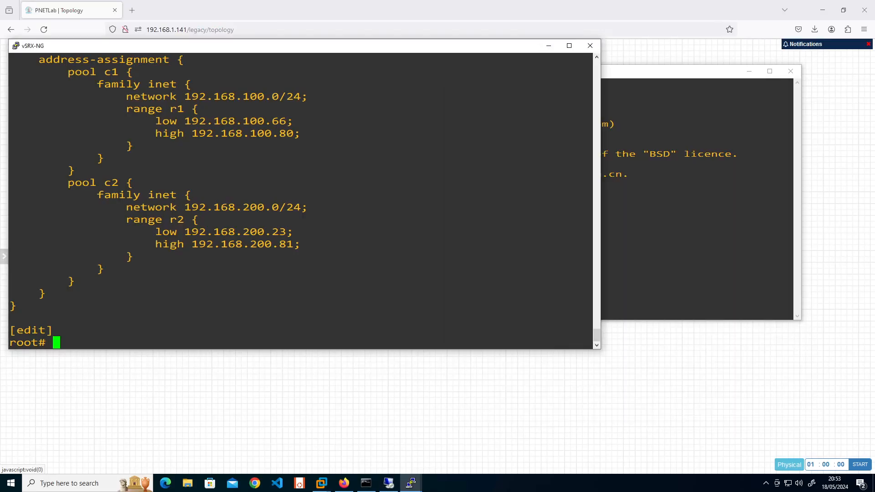
click(674, 228)
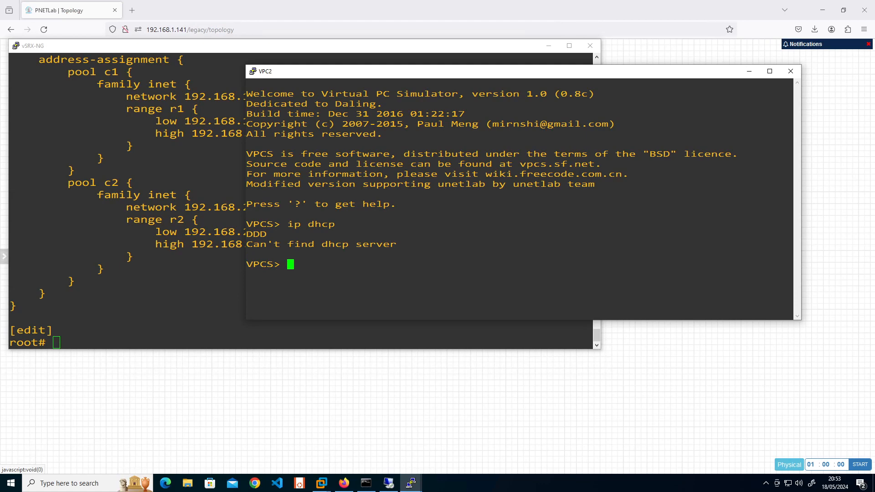
text(ip dhcp)
key(Return)
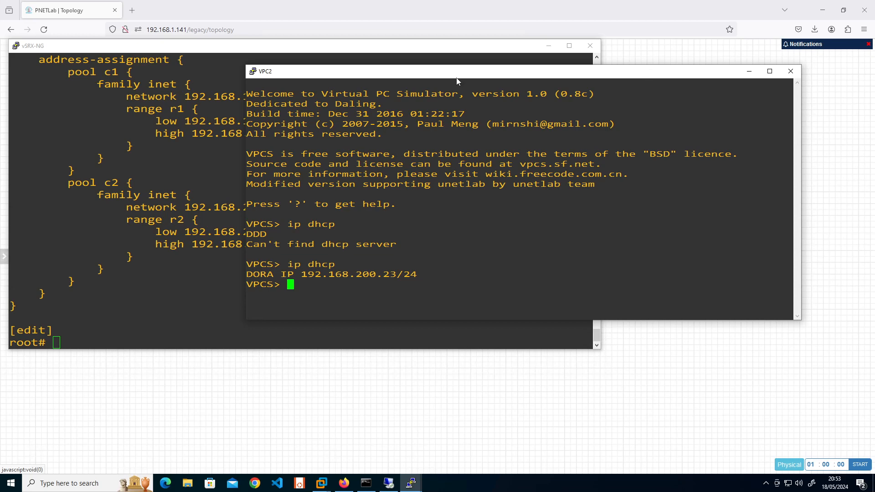
drag(459, 79, 480, 87)
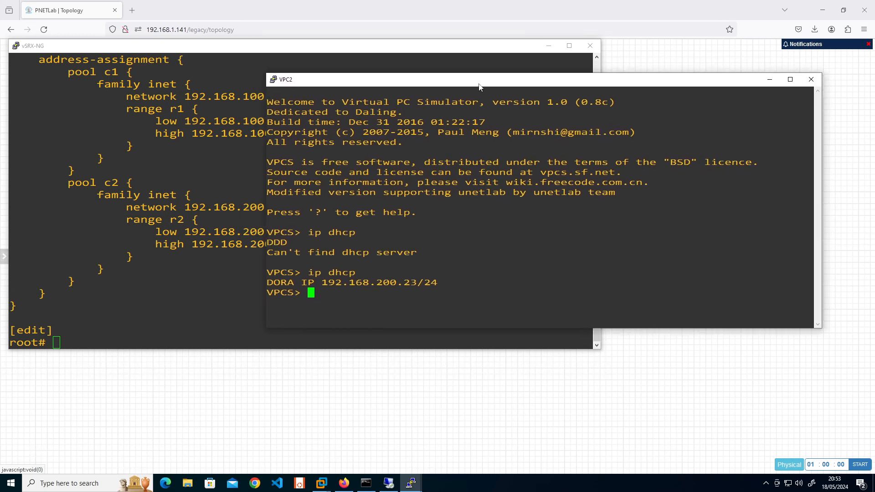